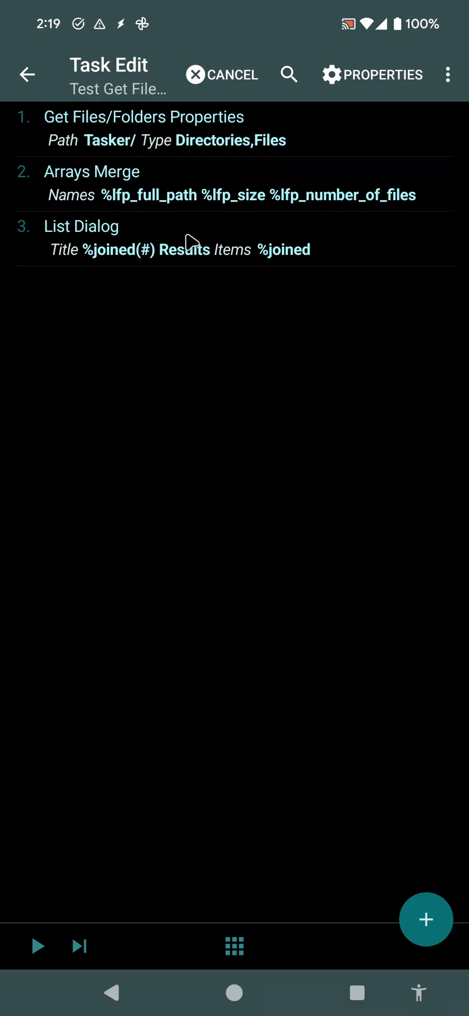
- Review the Get Files/Folders Properties action for Tasker/, checking its Recurse and Sort settings
{"action": "left_click", "coordinate": [232, 143]}
{"action": "scroll", "coordinate": [221, 809], "scroll_direction": "down", "scroll_amount": 5}
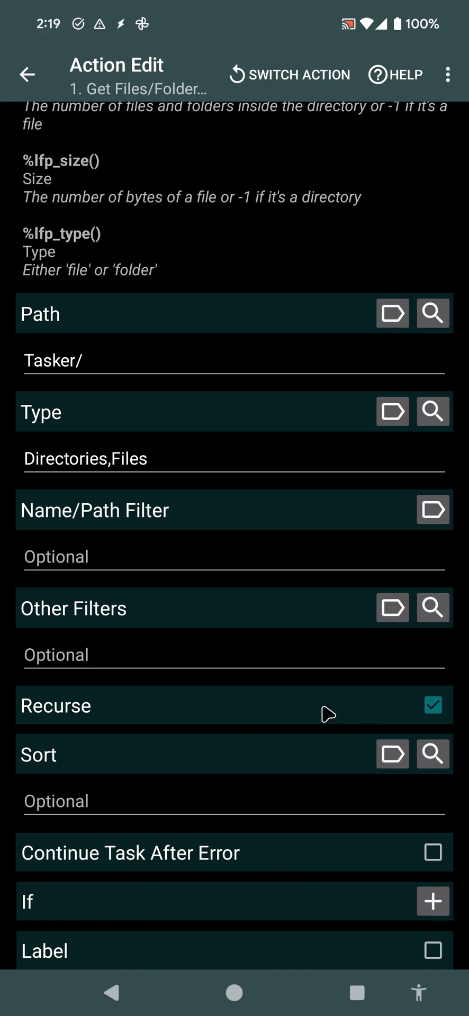
{"action": "left_click", "coordinate": [112, 992]}
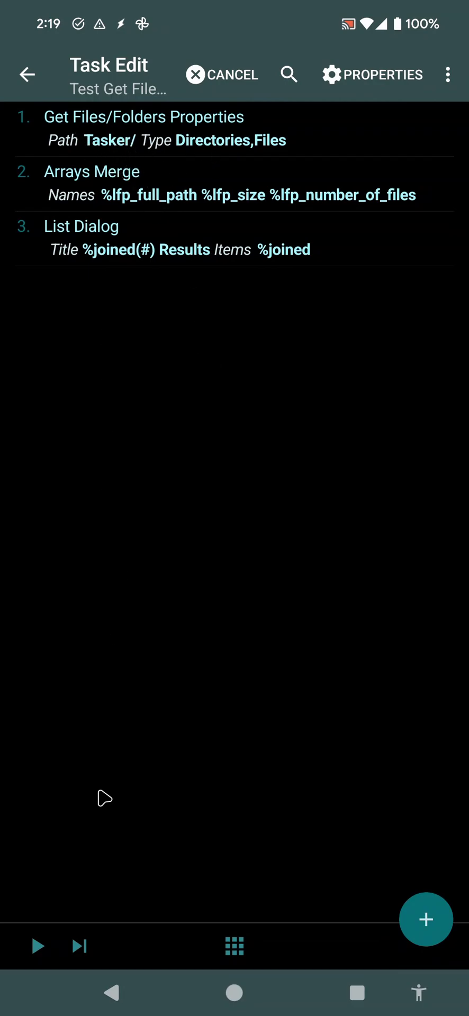
{"action": "left_click", "coordinate": [36, 947]}
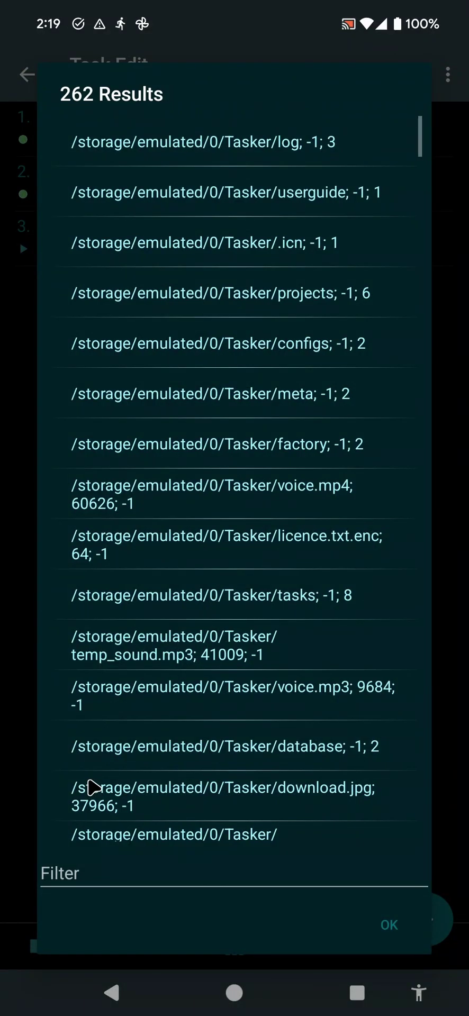
{"action": "left_click_drag", "start_coordinate": [90, 787], "coordinate": [122, 475]}
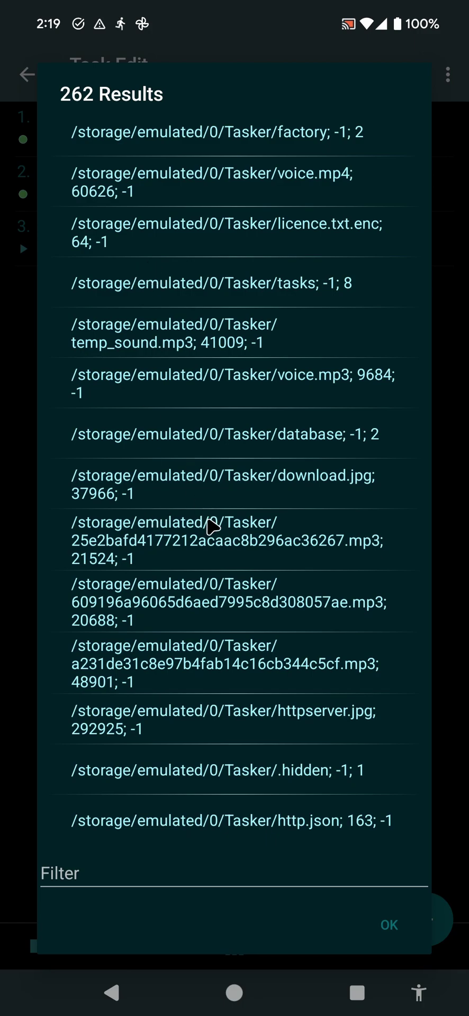
{"action": "scroll", "coordinate": [215, 525], "scroll_direction": "down", "scroll_amount": 5}
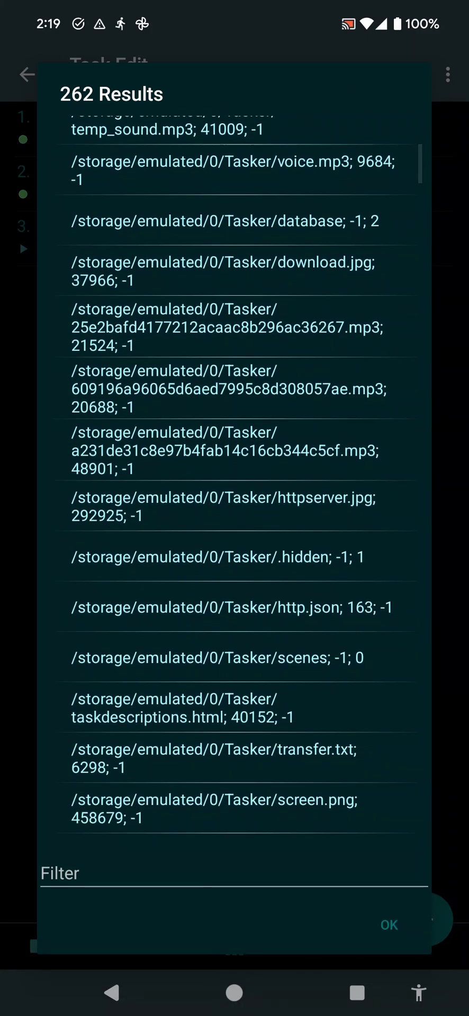
{"action": "scroll", "coordinate": [212, 589], "scroll_direction": "down", "scroll_amount": 1}
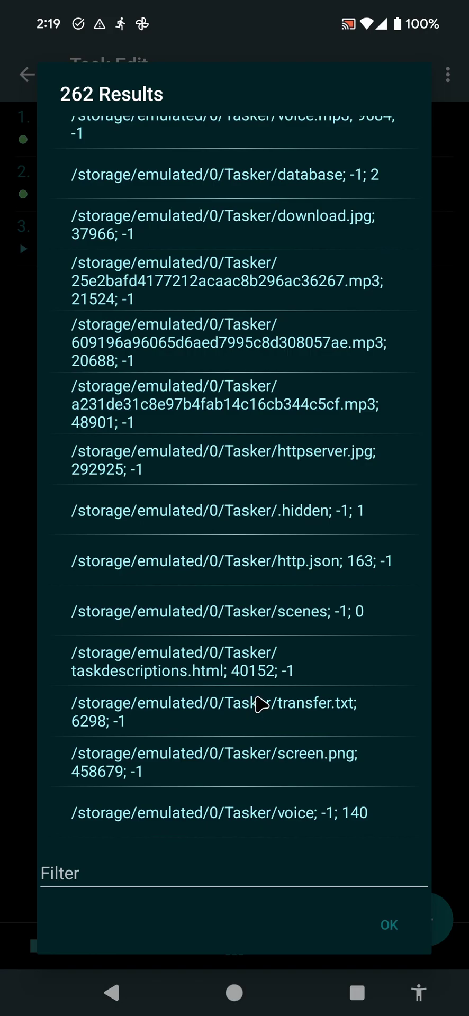
{"action": "scroll", "coordinate": [260, 703], "scroll_direction": "down", "scroll_amount": 10}
{"action": "scroll", "coordinate": [261, 702], "scroll_direction": "down", "scroll_amount": 15}
{"action": "scroll", "coordinate": [261, 702], "scroll_direction": "up", "scroll_amount": 5}
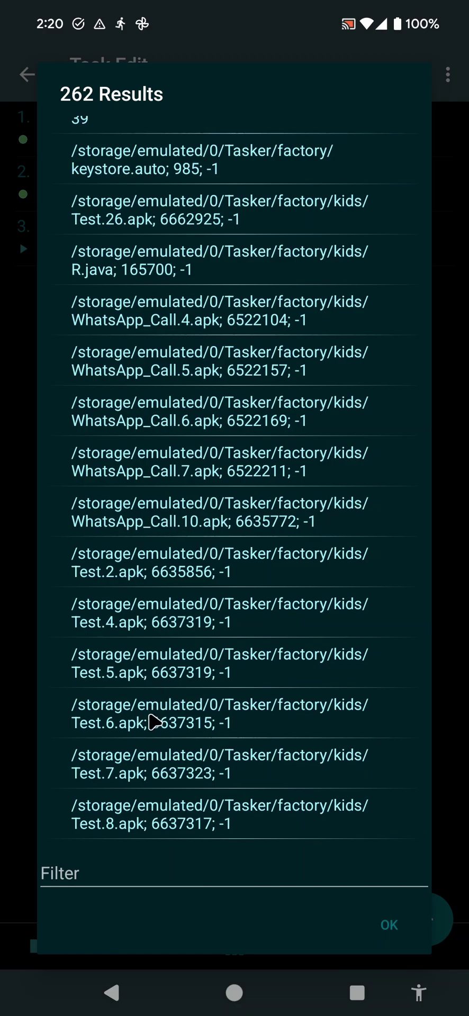
- Close the 262 results and set Other Filters to Empty
{"action": "left_click", "coordinate": [395, 920]}
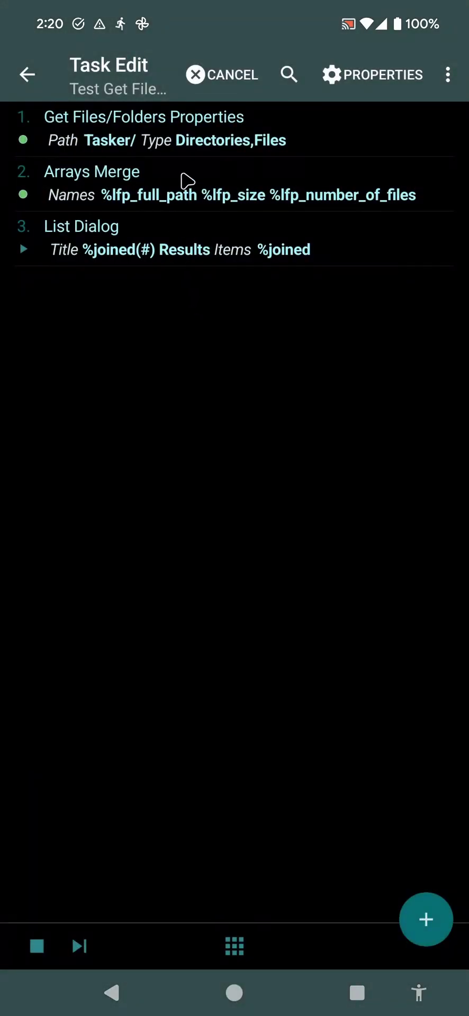
{"action": "left_click", "coordinate": [180, 152]}
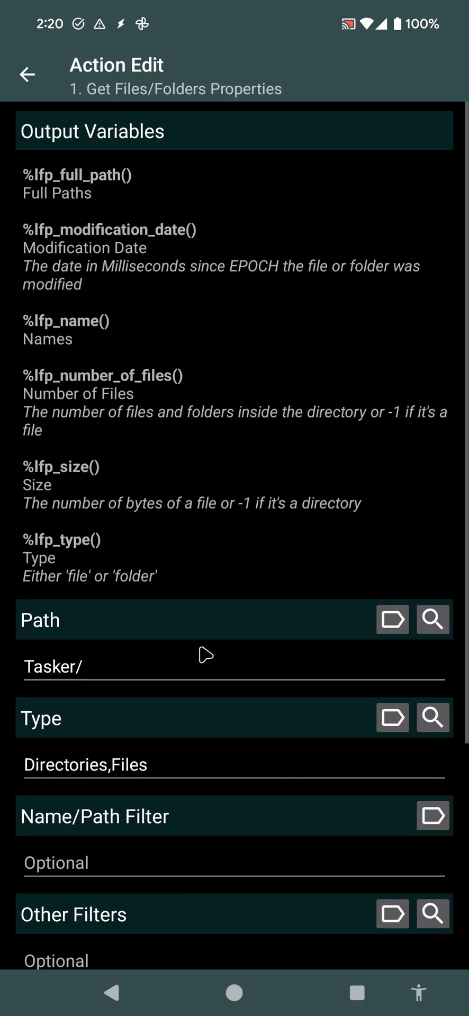
{"action": "scroll", "coordinate": [226, 713], "scroll_direction": "down", "scroll_amount": 5}
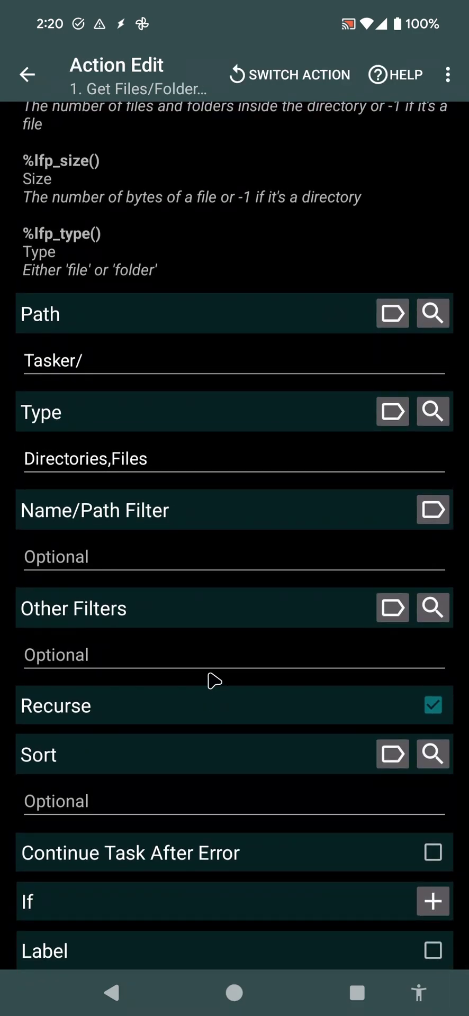
{"action": "left_click", "coordinate": [422, 609]}
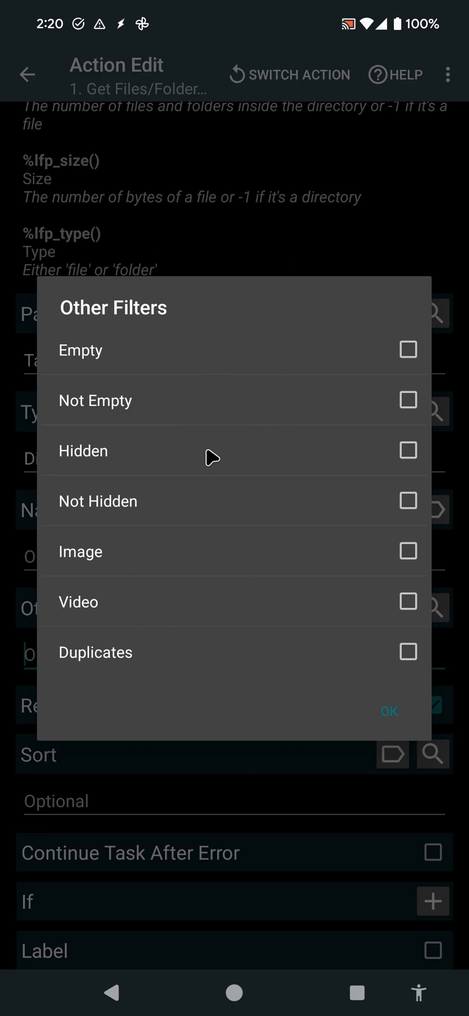
{"action": "left_click", "coordinate": [399, 352]}
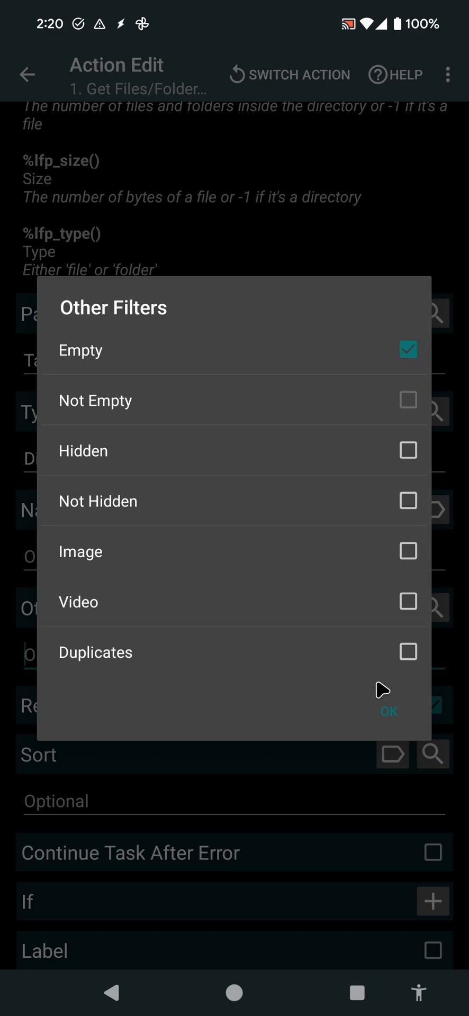
{"action": "left_click", "coordinate": [383, 712]}
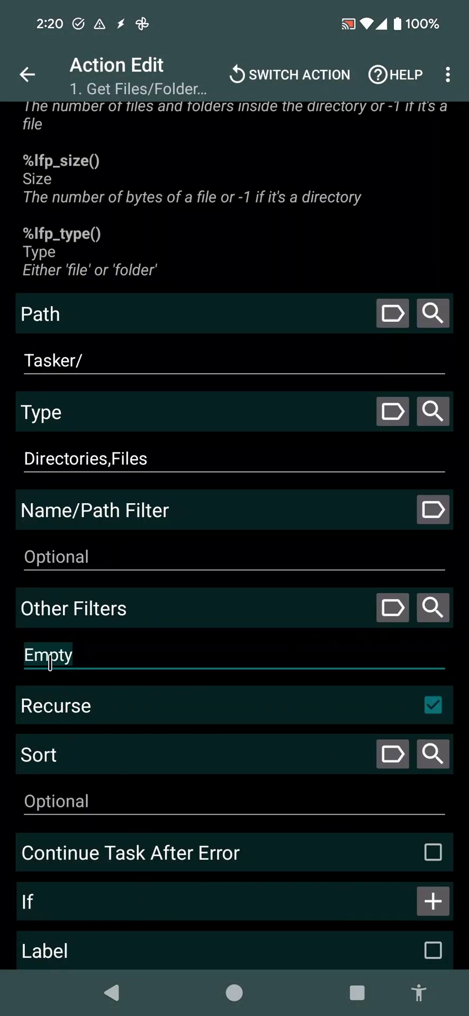
- Rerun the task with the Empty filter and dismiss the 5 results
{"action": "left_click", "coordinate": [113, 994]}
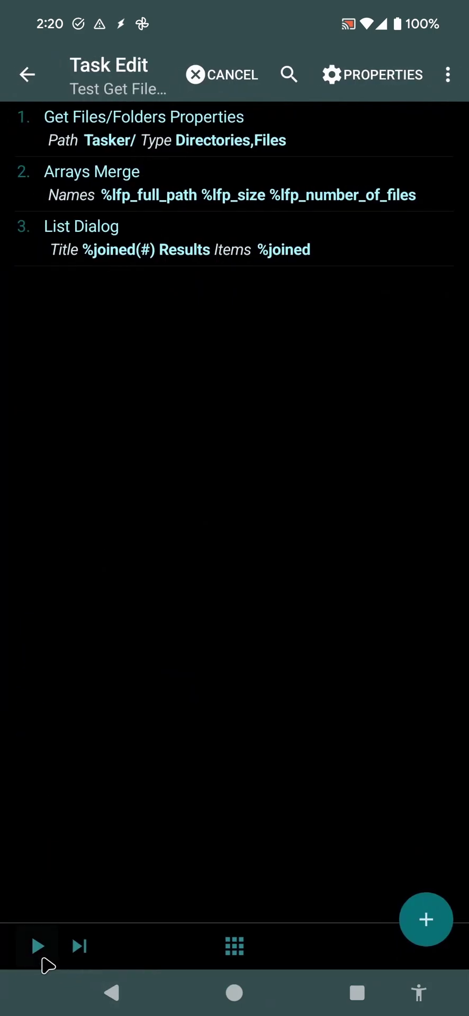
{"action": "left_click", "coordinate": [40, 949]}
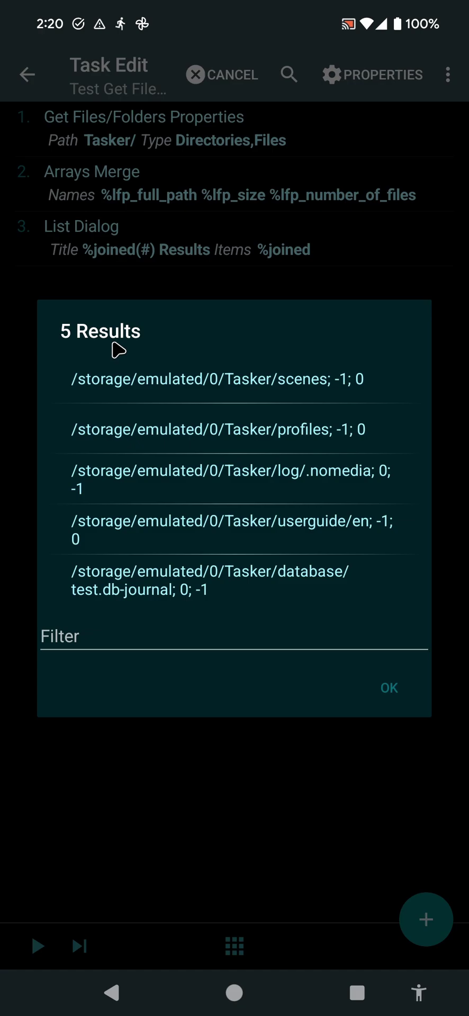
{"action": "left_click", "coordinate": [390, 688]}
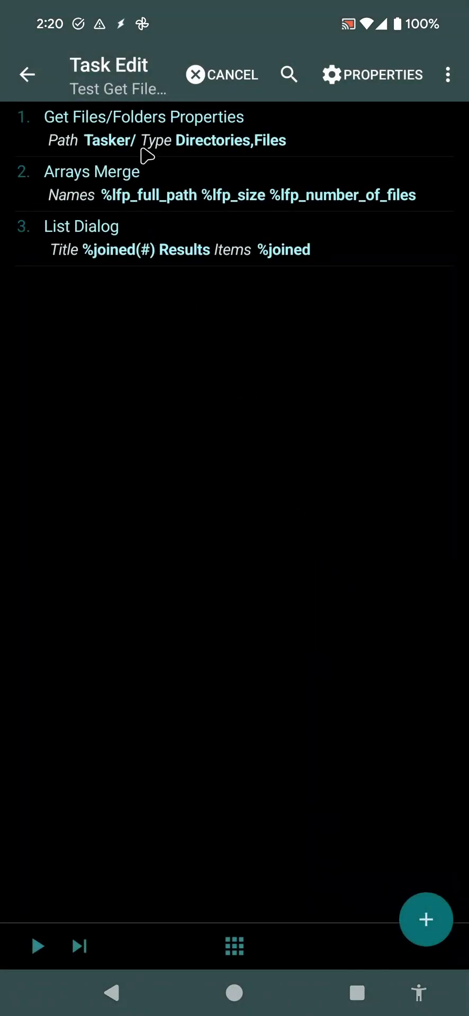
- Add Not Hidden to the Other Filters alongside Empty
{"action": "left_click", "coordinate": [143, 153]}
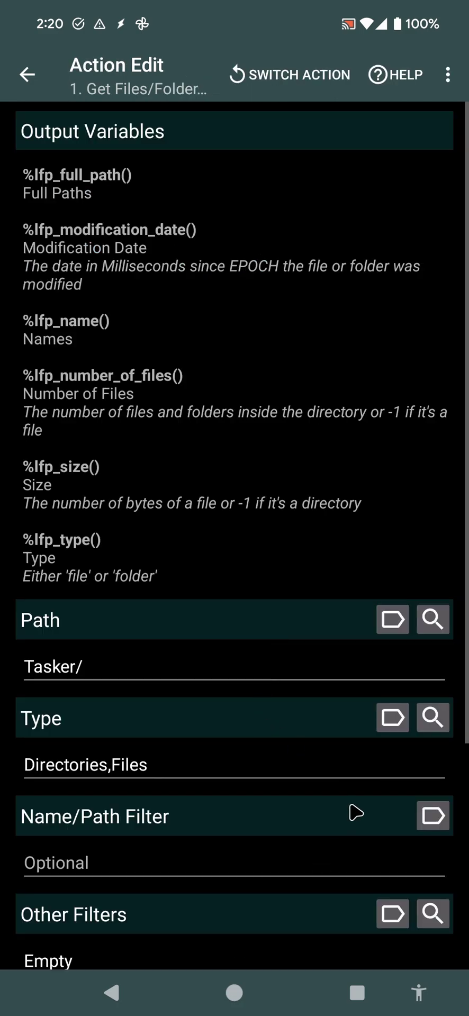
{"action": "scroll", "coordinate": [328, 895], "scroll_direction": "down", "scroll_amount": 5}
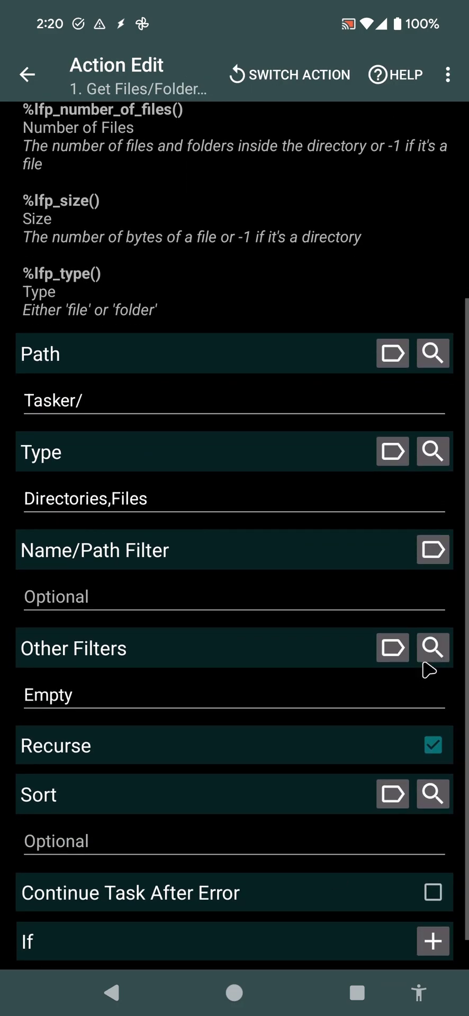
{"action": "left_click", "coordinate": [423, 668]}
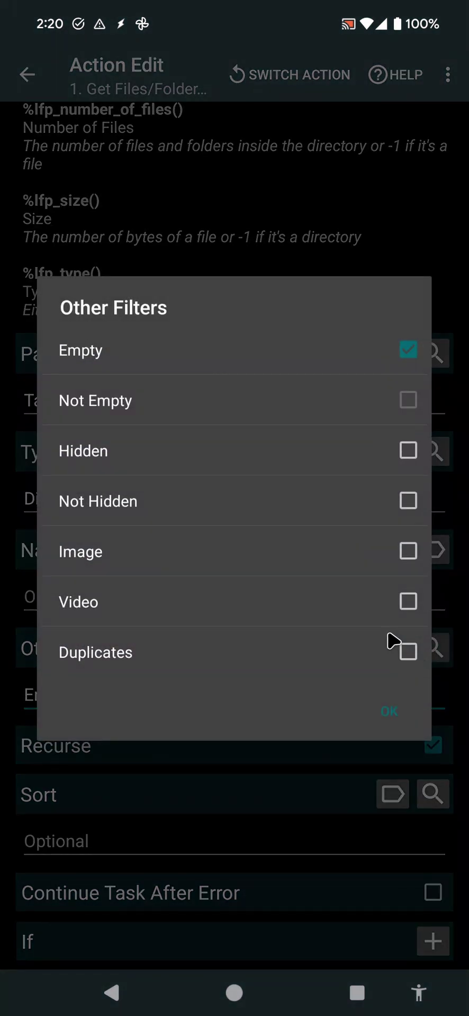
{"action": "left_click", "coordinate": [408, 501]}
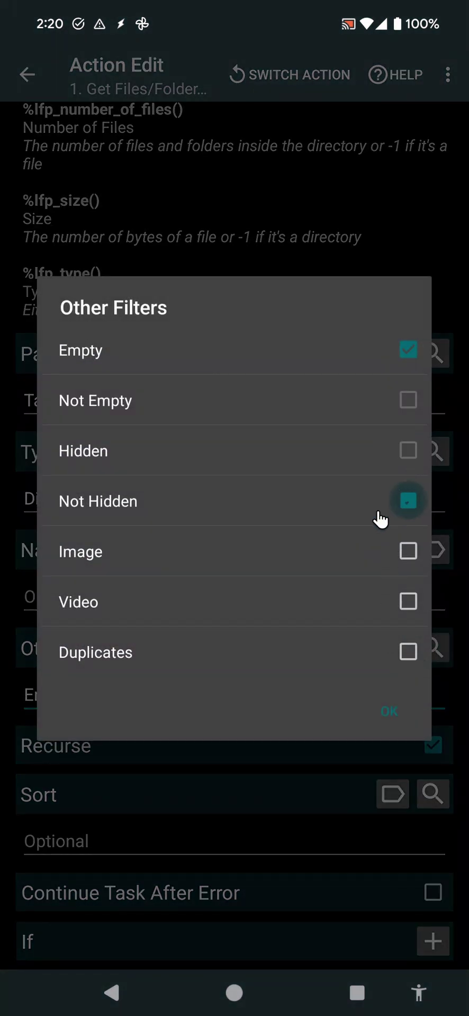
{"action": "left_click", "coordinate": [390, 711]}
- Rerun the task with both filters and dismiss the 4 results
{"action": "left_click", "coordinate": [110, 990]}
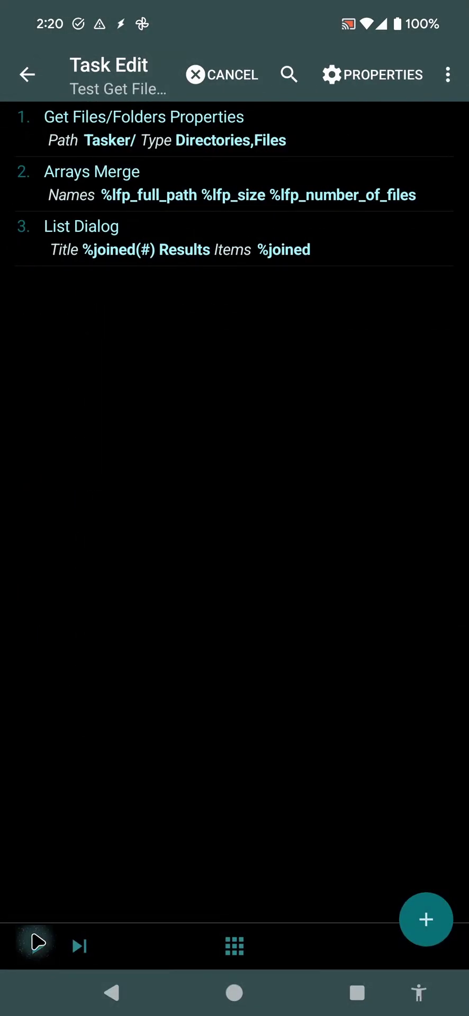
{"action": "left_click", "coordinate": [37, 942]}
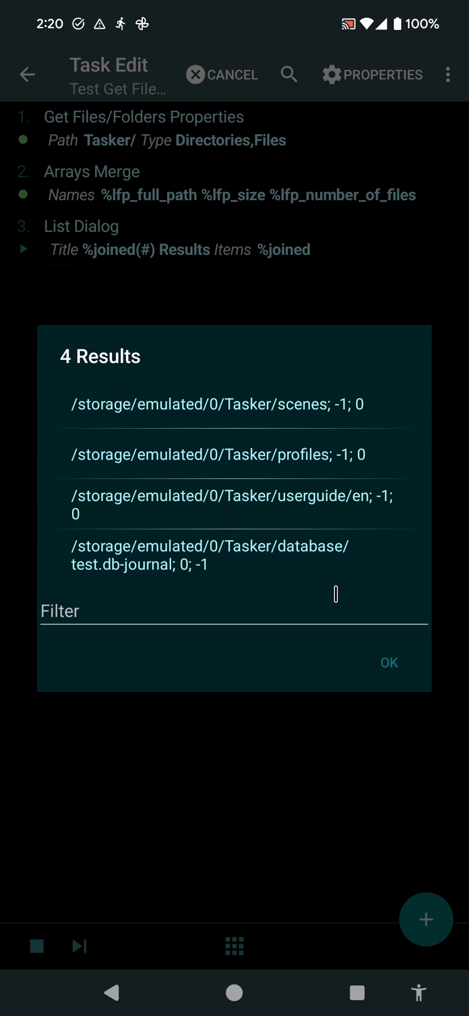
{"action": "left_click", "coordinate": [386, 665]}
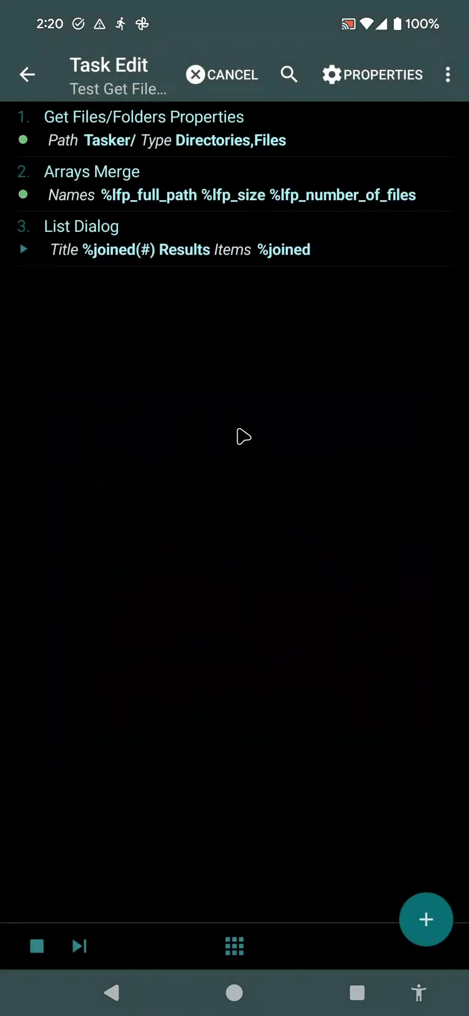
- Replace the Empty and Not Hidden filters with Image alone
{"action": "left_click", "coordinate": [162, 154]}
{"action": "scroll", "coordinate": [418, 632], "scroll_direction": "down", "scroll_amount": 5}
{"action": "left_click", "coordinate": [349, 655]}
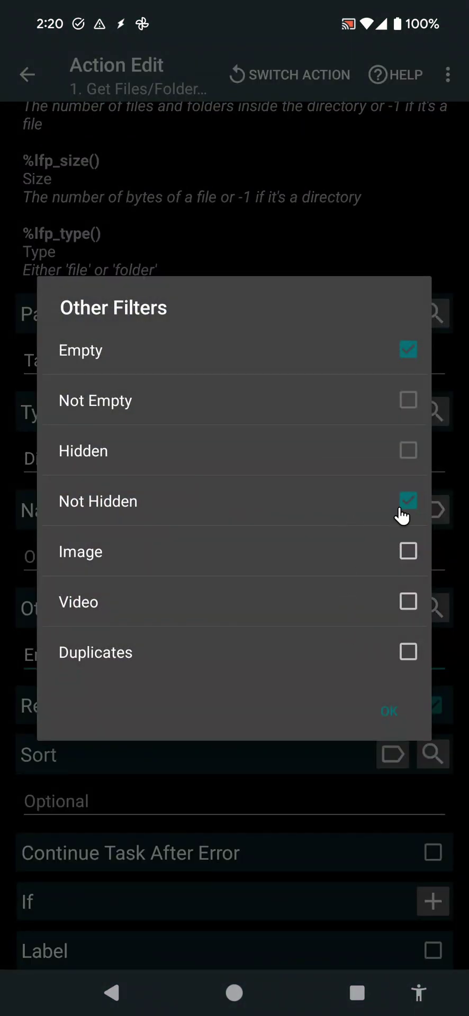
{"action": "left_click", "coordinate": [408, 501]}
{"action": "left_click", "coordinate": [408, 350]}
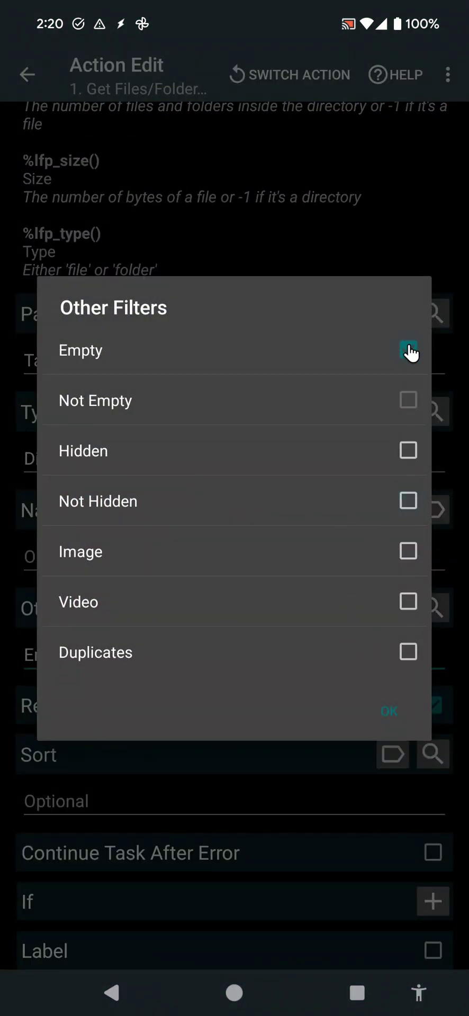
{"action": "left_click", "coordinate": [405, 555]}
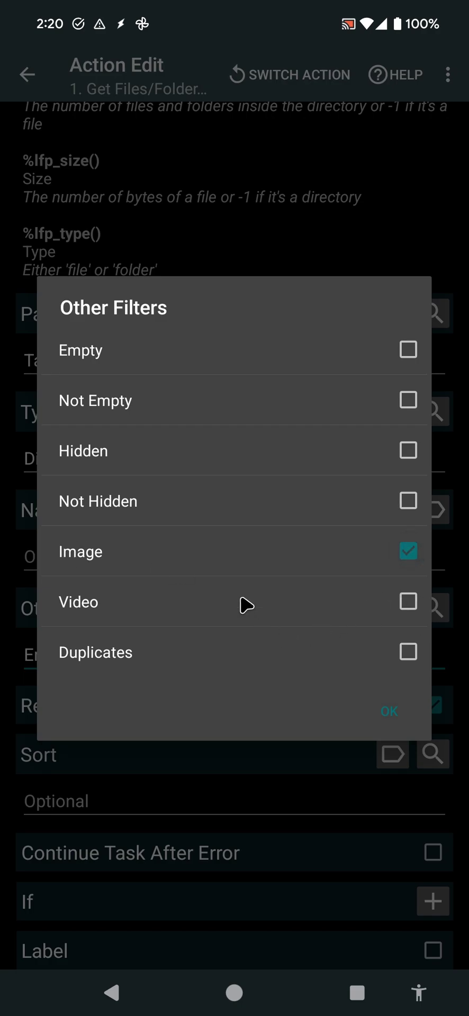
{"action": "left_click", "coordinate": [375, 718]}
- Rerun the task with the Image filter and dismiss the 9 results
{"action": "left_click", "coordinate": [103, 988]}
{"action": "left_click", "coordinate": [38, 942]}
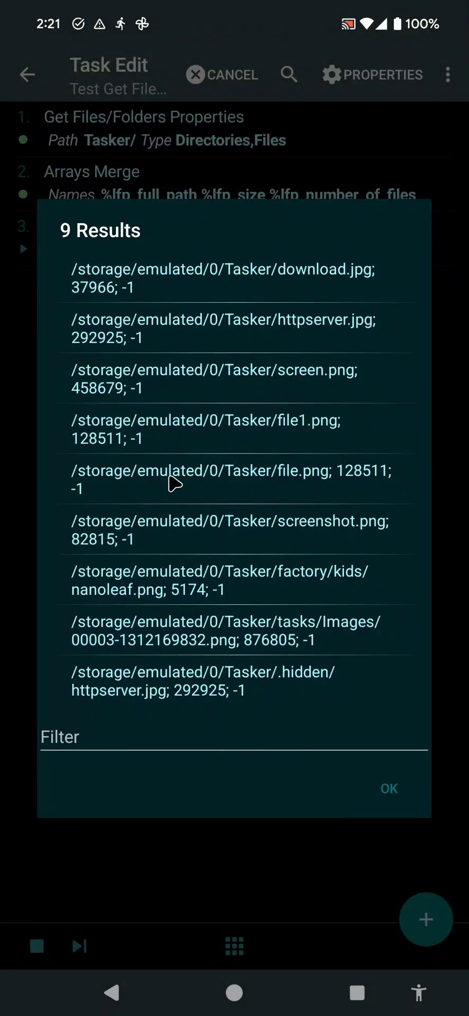
{"action": "left_click", "coordinate": [390, 791]}
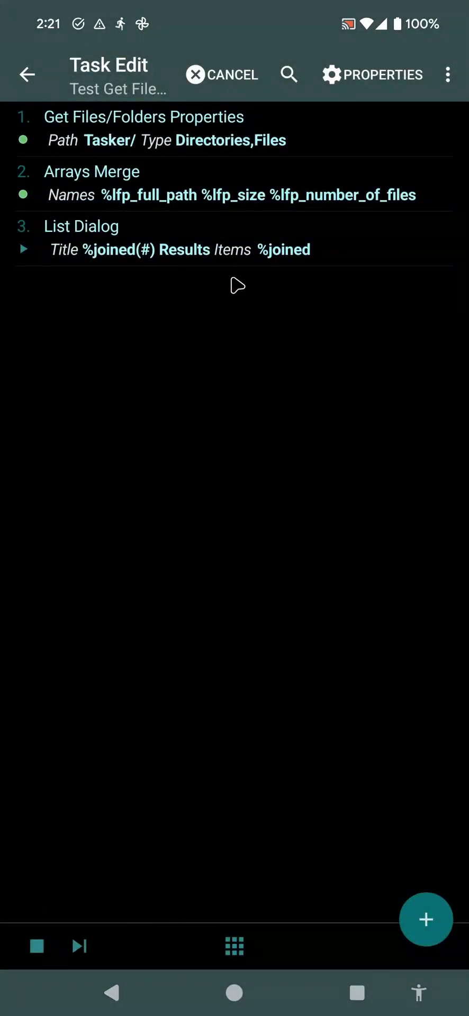
- Set the Sort criterion to Name in normal order and run the task
{"action": "left_click", "coordinate": [172, 143]}
{"action": "scroll", "coordinate": [301, 607], "scroll_direction": "down", "scroll_amount": 5}
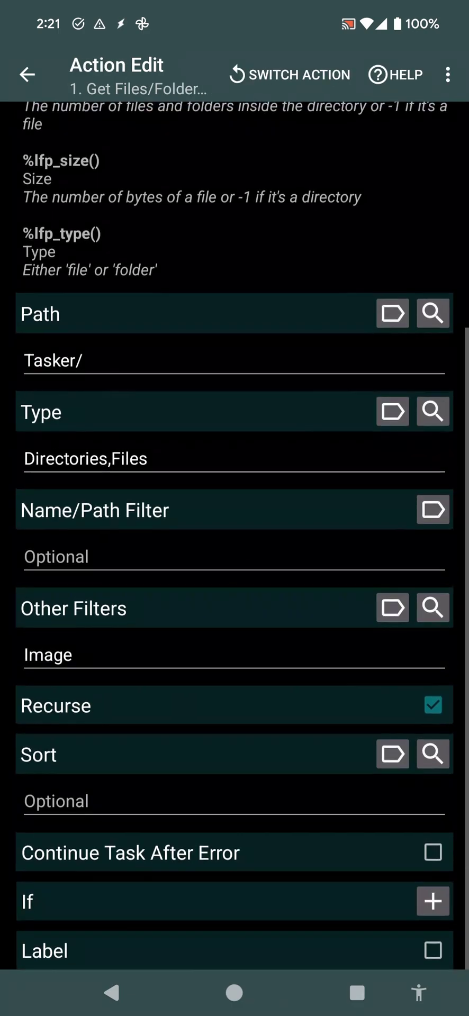
{"action": "scroll", "coordinate": [432, 773], "scroll_direction": "down", "scroll_amount": 1}
{"action": "left_click", "coordinate": [429, 764]}
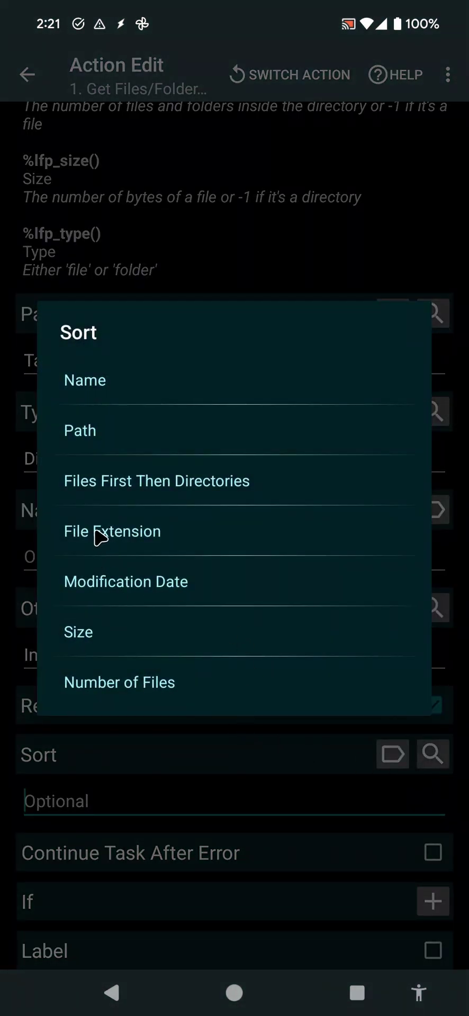
{"action": "left_click", "coordinate": [80, 386]}
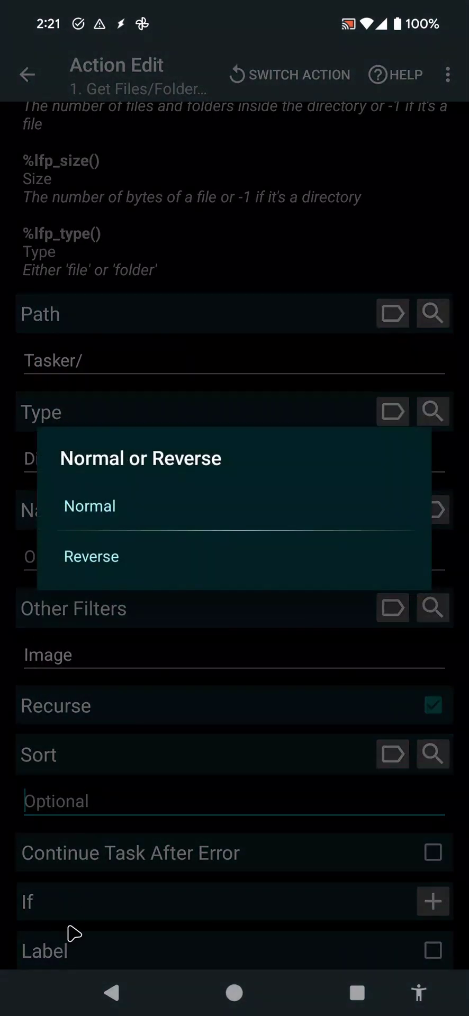
{"action": "left_click", "coordinate": [100, 508]}
{"action": "left_click", "coordinate": [106, 993]}
{"action": "left_click", "coordinate": [36, 946]}
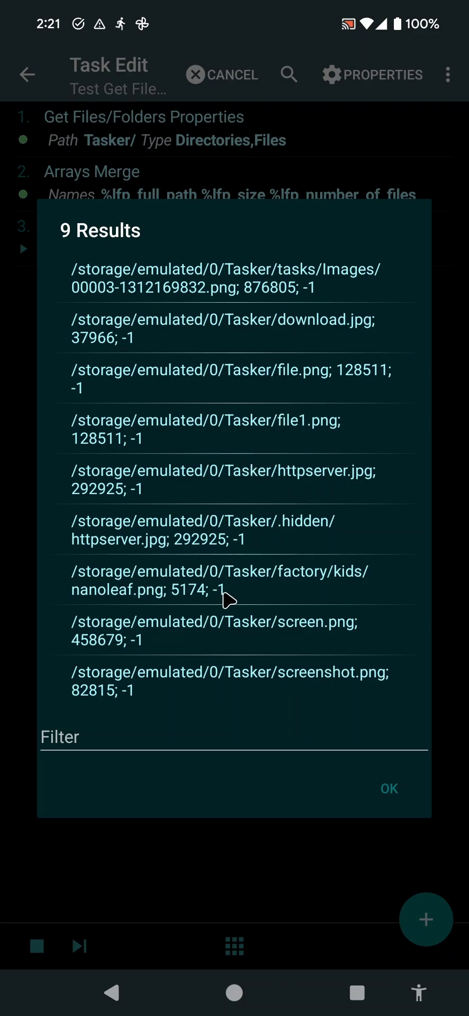
- Close the results and add Size in reverse order to the Sort criteria
{"action": "left_click", "coordinate": [390, 796]}
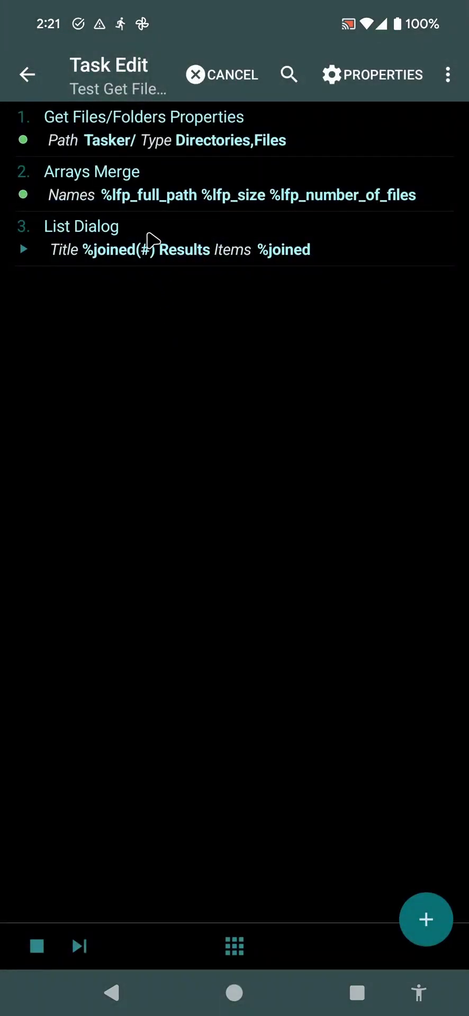
{"action": "left_click", "coordinate": [141, 143]}
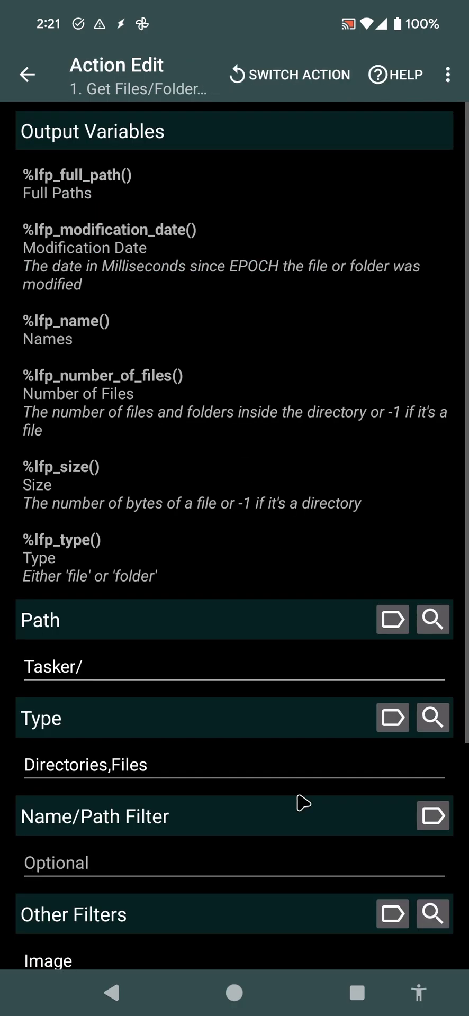
{"action": "scroll", "coordinate": [290, 833], "scroll_direction": "down", "scroll_amount": 1}
{"action": "scroll", "coordinate": [290, 833], "scroll_direction": "down", "scroll_amount": 5}
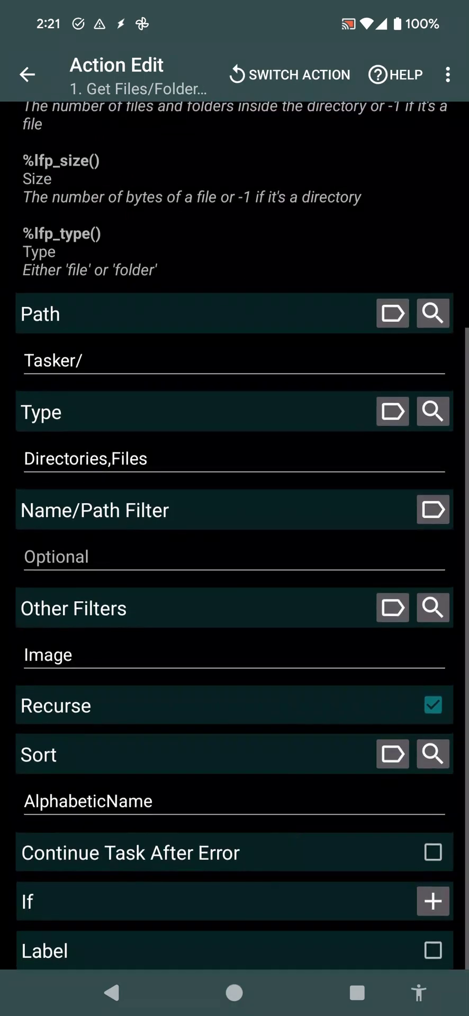
{"action": "left_click", "coordinate": [422, 766]}
{"action": "left_click", "coordinate": [108, 640]}
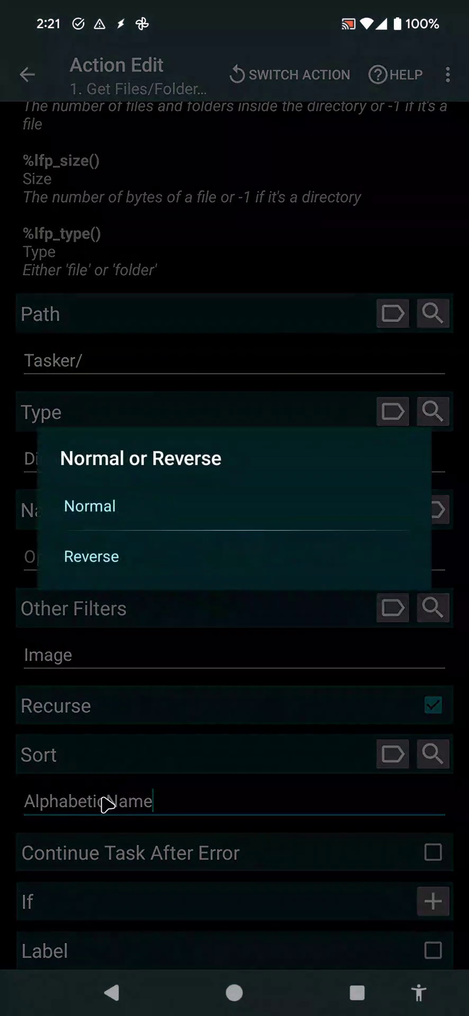
{"action": "left_click", "coordinate": [104, 558]}
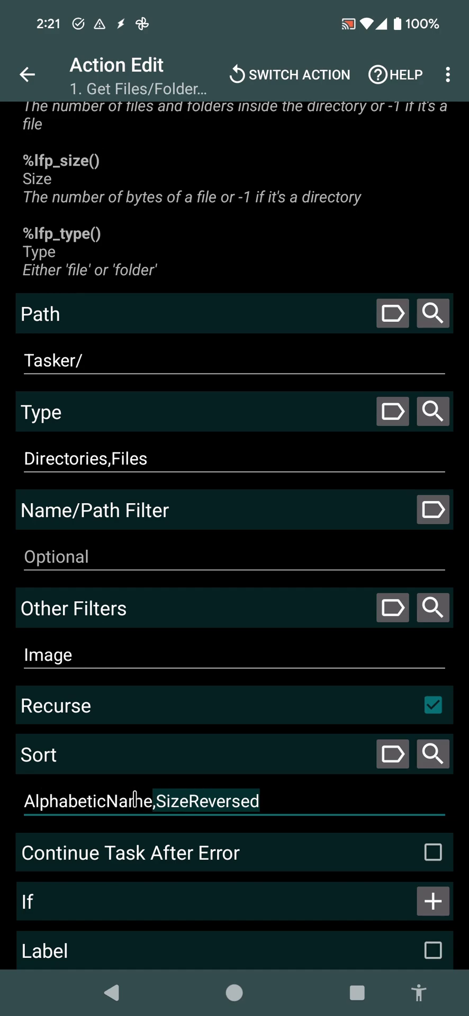
- Delete AlphabeticName from the Sort field so only SizeReversed remains, and save
{"action": "left_click", "coordinate": [122, 801]}
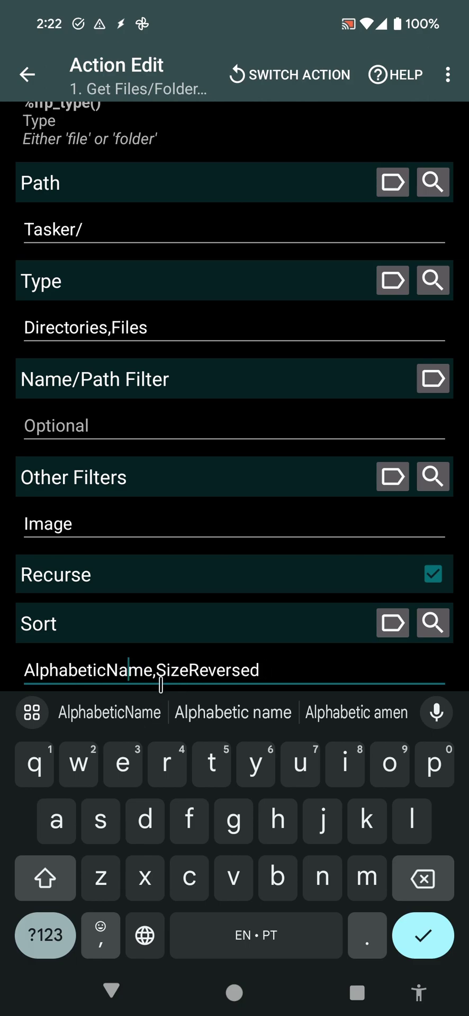
{"action": "key", "text": "BackSpace"}
{"action": "key", "text": "BackSpace"}
{"action": "key", "text": "BackSpace"}
{"action": "key", "text": "BackSpace"}
{"action": "key", "text": "BackSpace"}
{"action": "key", "text": "BackSpace"}
{"action": "key", "text": "BackSpace"}
{"action": "key", "text": "BackSpace"}
{"action": "key", "text": "BackSpace"}
{"action": "key", "text": "BackSpace"}
{"action": "key", "text": "BackSpace"}
{"action": "key", "text": "BackSpace"}
{"action": "key", "text": "BackSpace"}
{"action": "key", "text": "BackSpace"}
{"action": "key", "text": "BackSpace"}
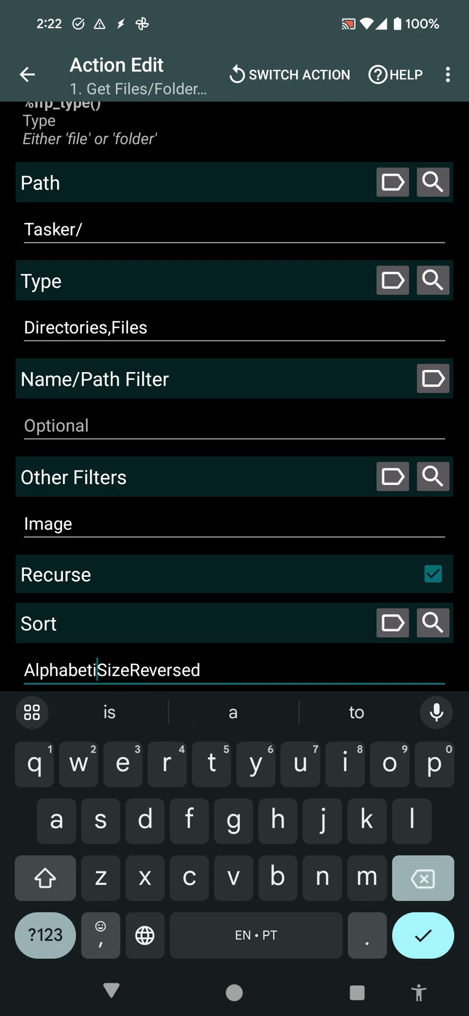
{"action": "key", "text": "Escape"}
{"action": "key", "text": "Escape"}
- Run the task to view the 9 images largest first, then reopen the action settings
{"action": "left_click", "coordinate": [45, 952]}
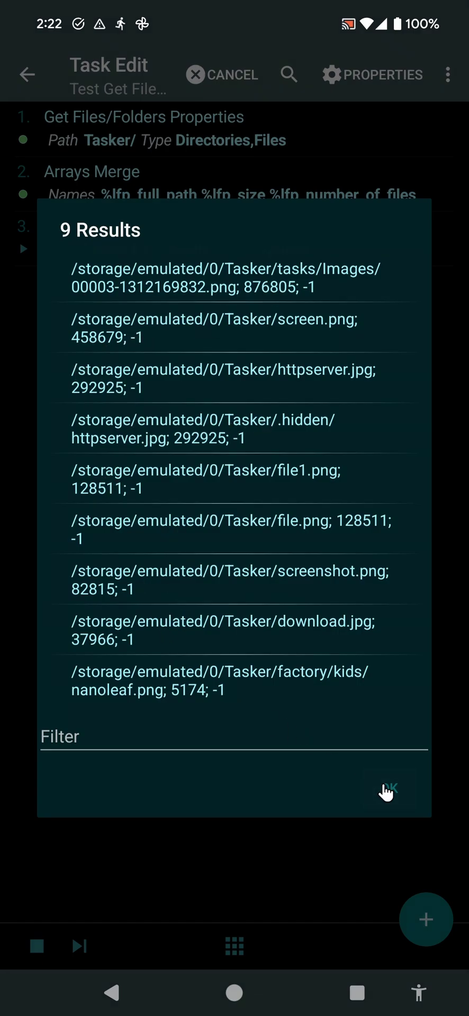
{"action": "left_click", "coordinate": [387, 790]}
{"action": "left_click", "coordinate": [165, 142]}
{"action": "scroll", "coordinate": [310, 791], "scroll_direction": "down", "scroll_amount": 5}
- Add Modification Date in reverse, newest first, to the Sort criteria
{"action": "left_click", "coordinate": [421, 757]}
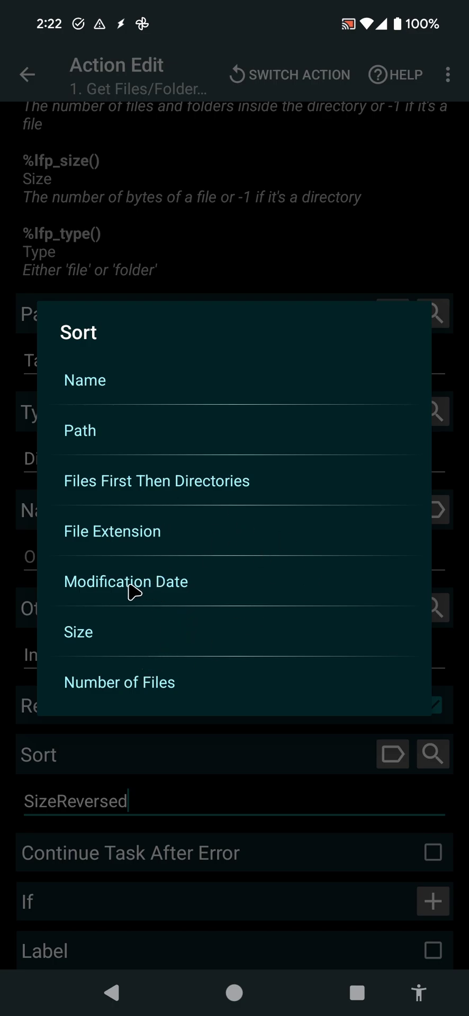
{"action": "left_click", "coordinate": [135, 686]}
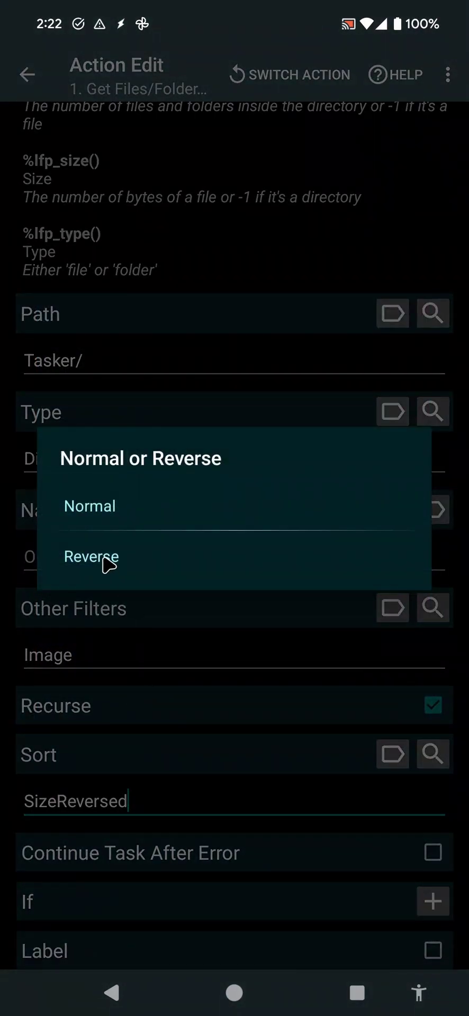
{"action": "left_click", "coordinate": [103, 560]}
- Remove SizeReversed from the Sort field, save, and rerun to check the date order
{"action": "left_click", "coordinate": [131, 800]}
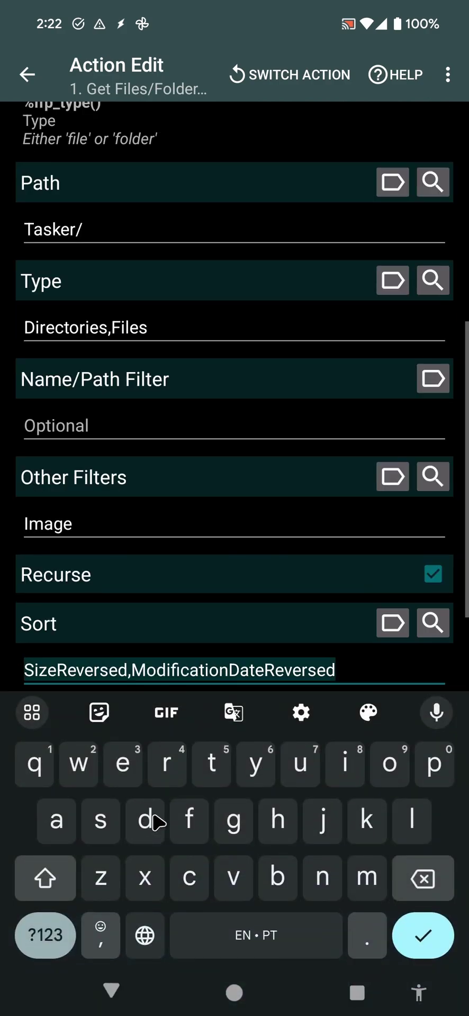
{"action": "key", "text": "BackSpace"}
{"action": "key", "text": "BackSpace"}
{"action": "key", "text": "BackSpace"}
{"action": "key", "text": "BackSpace"}
{"action": "key", "text": "BackSpace"}
{"action": "key", "text": "BackSpace"}
{"action": "key", "text": "BackSpace"}
{"action": "key", "text": "BackSpace"}
{"action": "key", "text": "BackSpace"}
{"action": "key", "text": "BackSpace"}
{"action": "key", "text": "BackSpace"}
{"action": "key", "text": "BackSpace"}
{"action": "key", "text": "BackSpace"}
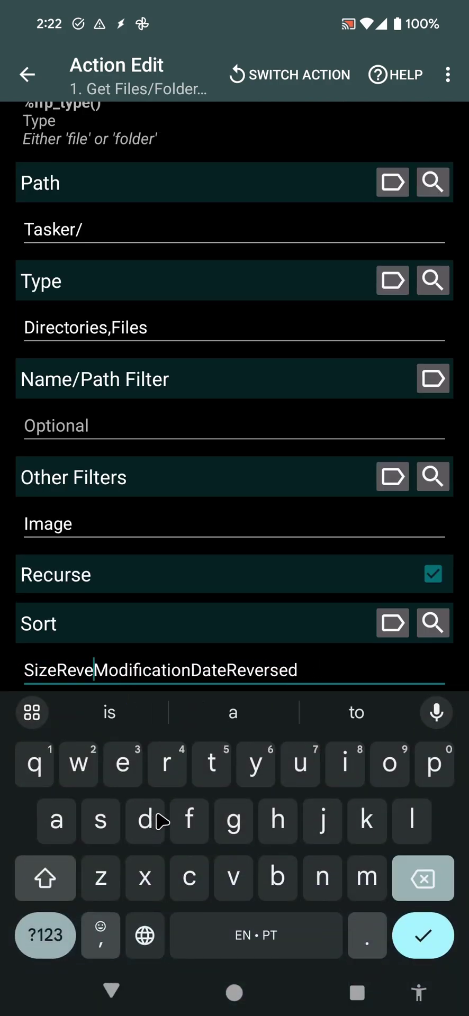
{"action": "key", "text": "Escape"}
{"action": "key", "text": "Escape"}
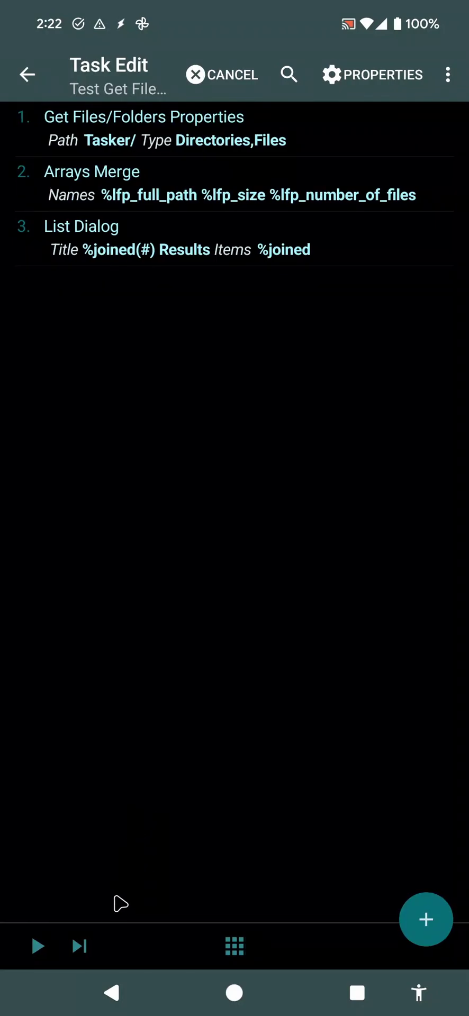
{"action": "left_click", "coordinate": [36, 946]}
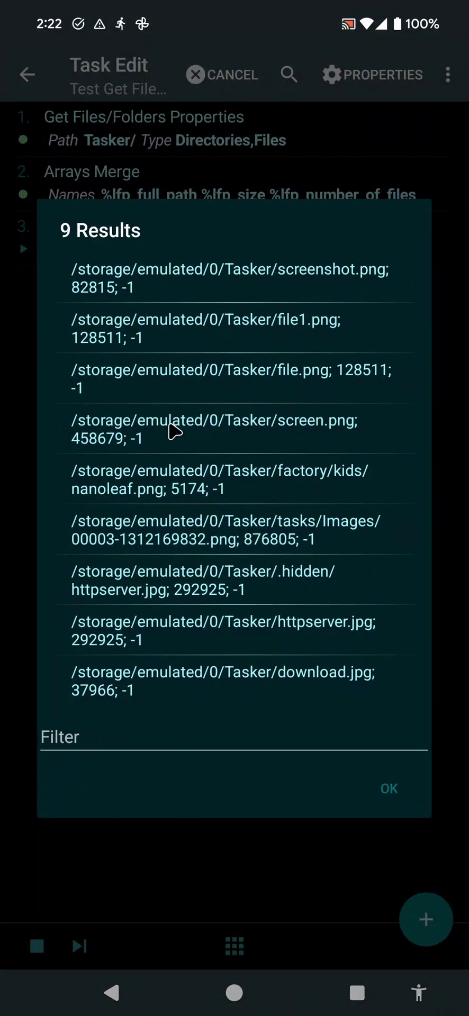
{"action": "left_click", "coordinate": [392, 794]}
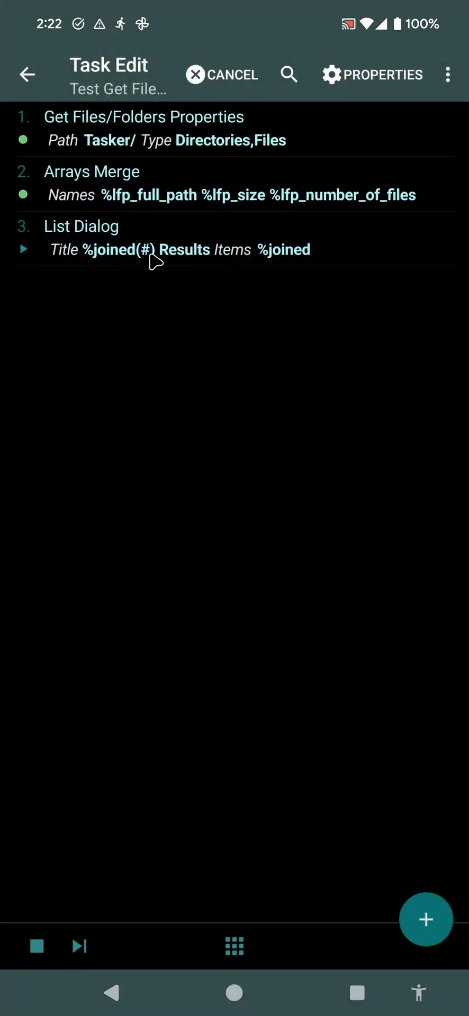
- Add Number of Files in descending order to the Sort criteria
{"action": "left_click", "coordinate": [135, 140]}
{"action": "scroll", "coordinate": [382, 706], "scroll_direction": "down", "scroll_amount": 5}
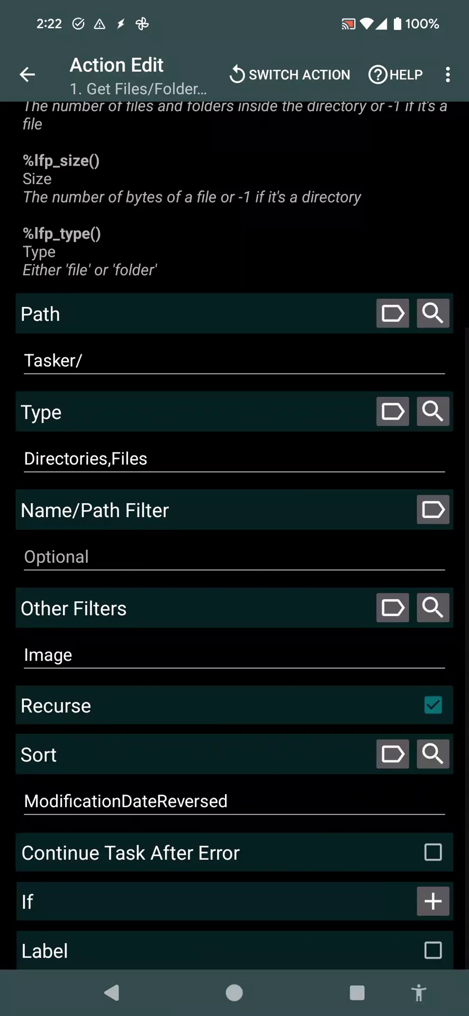
{"action": "left_click", "coordinate": [433, 753]}
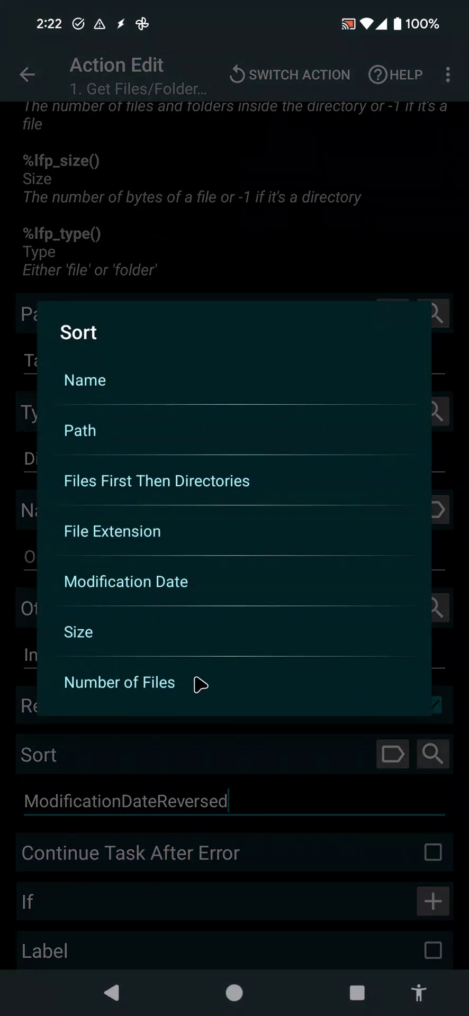
{"action": "left_click", "coordinate": [146, 692]}
{"action": "left_click", "coordinate": [121, 578]}
- Delete the modification date criterion so Sort reads NumberOfFilesReversed, save, and close the results
{"action": "left_click", "coordinate": [231, 802]}
{"action": "left_click", "coordinate": [232, 670]}
{"action": "key", "text": "BackSpace"}
{"action": "key", "text": "BackSpace"}
{"action": "key", "text": "BackSpace"}
{"action": "key", "text": "BackSpace"}
{"action": "key", "text": "BackSpace"}
{"action": "key", "text": "BackSpace"}
{"action": "key", "text": "BackSpace"}
{"action": "key", "text": "BackSpace"}
{"action": "key", "text": "BackSpace"}
{"action": "key", "text": "BackSpace"}
{"action": "key", "text": "BackSpace"}
{"action": "key", "text": "BackSpace"}
{"action": "key", "text": "BackSpace"}
{"action": "key", "text": "BackSpace"}
{"action": "key", "text": "BackSpace"}
{"action": "key", "text": "BackSpace"}
{"action": "key", "text": "BackSpace"}
{"action": "key", "text": "BackSpace"}
{"action": "key", "text": "BackSpace"}
{"action": "key", "text": "BackSpace"}
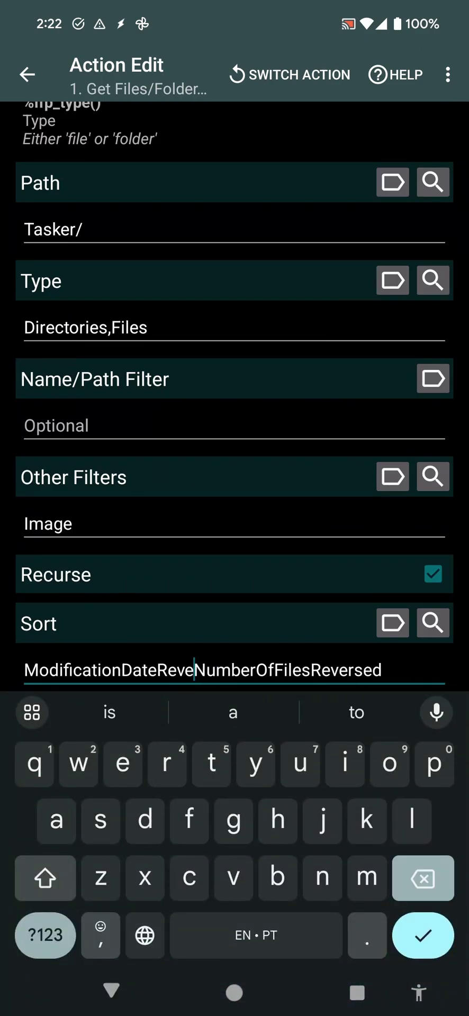
{"action": "key", "text": "BackSpace"}
{"action": "key", "text": "Escape"}
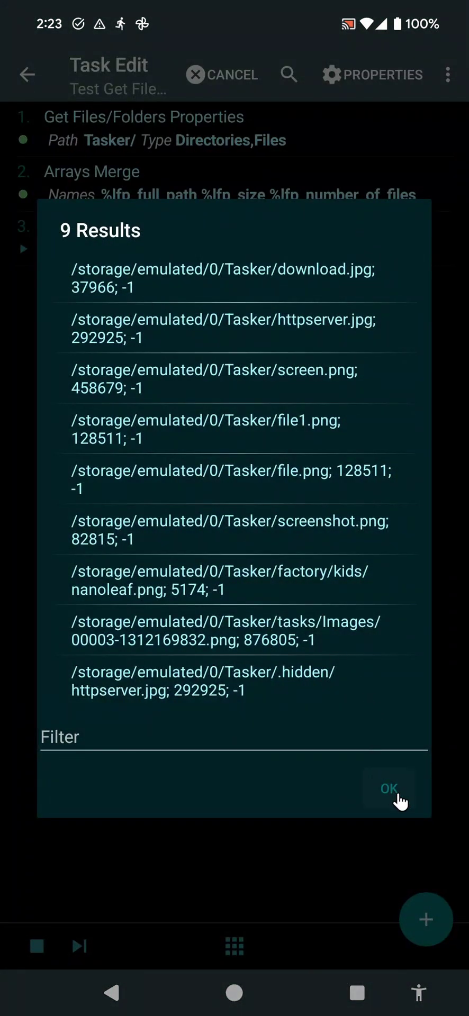
{"action": "left_click", "coordinate": [391, 792]}
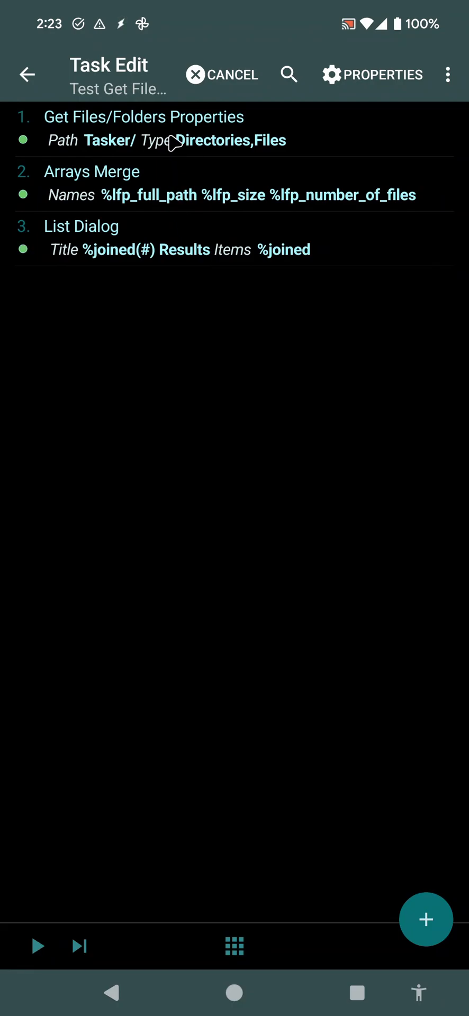
- Clear the Image filter and browse the 262 results ordered by child count
{"action": "left_click", "coordinate": [175, 142]}
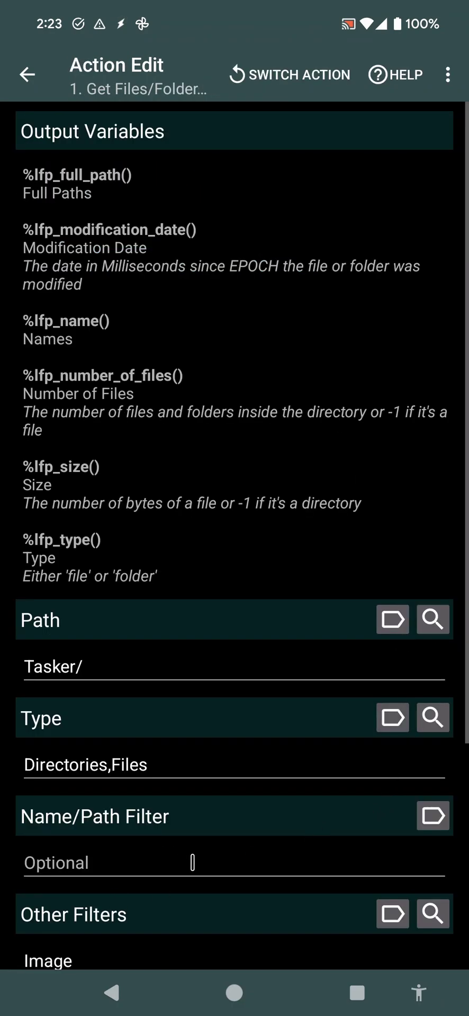
{"action": "scroll", "coordinate": [201, 873], "scroll_direction": "down", "scroll_amount": 2}
{"action": "double_click", "coordinate": [208, 881]}
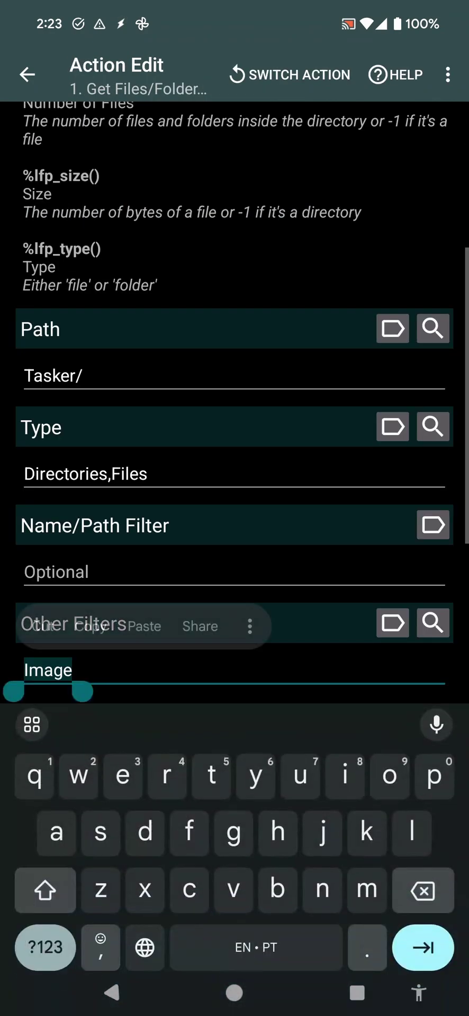
{"action": "key", "text": "BackSpace"}
{"action": "left_click", "coordinate": [114, 991]}
{"action": "left_click", "coordinate": [113, 992]}
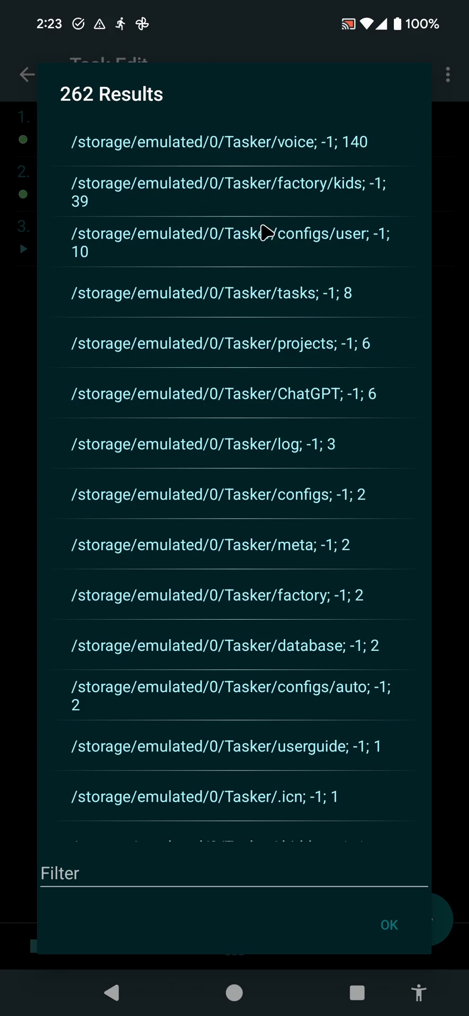
{"action": "scroll", "coordinate": [310, 645], "scroll_direction": "down", "scroll_amount": 10}
{"action": "scroll", "coordinate": [334, 489], "scroll_direction": "up", "scroll_amount": 10}
- Dismiss the 262 results and review the Get Files/Folders Properties settings: Tasker/ path, Recurse on, Sort NumberOfFilesReversed
{"action": "left_click", "coordinate": [380, 922]}
{"action": "left_click", "coordinate": [104, 138]}
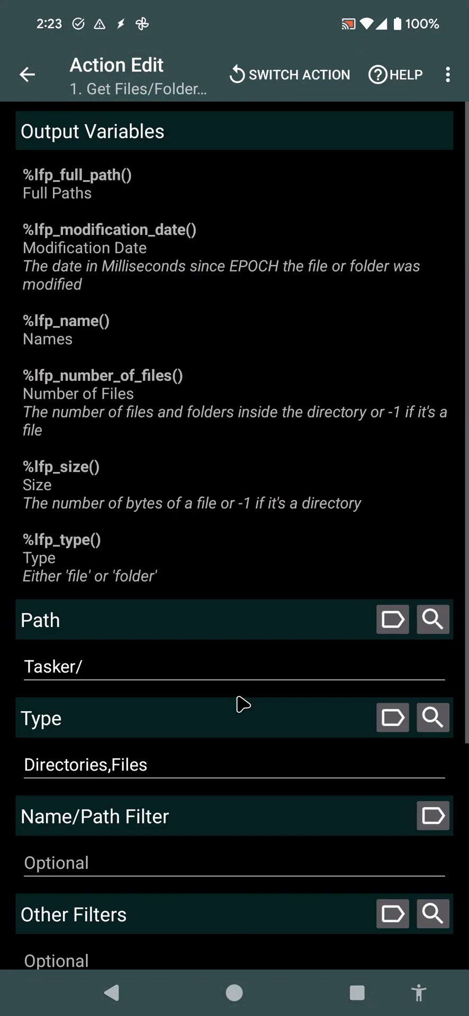
{"action": "scroll", "coordinate": [243, 705], "scroll_direction": "down", "scroll_amount": 5}
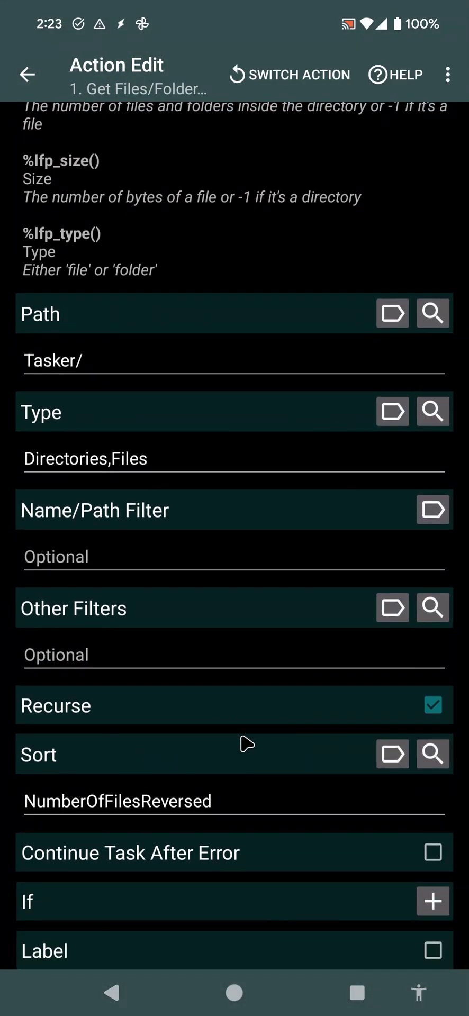
{"action": "scroll", "coordinate": [177, 633], "scroll_direction": "up", "scroll_amount": 5}
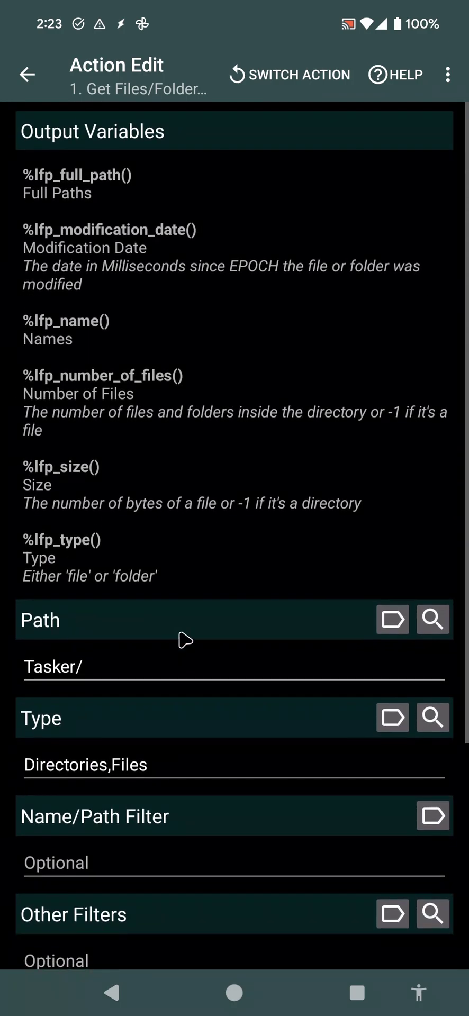
{"action": "scroll", "coordinate": [201, 733], "scroll_direction": "down", "scroll_amount": 5}
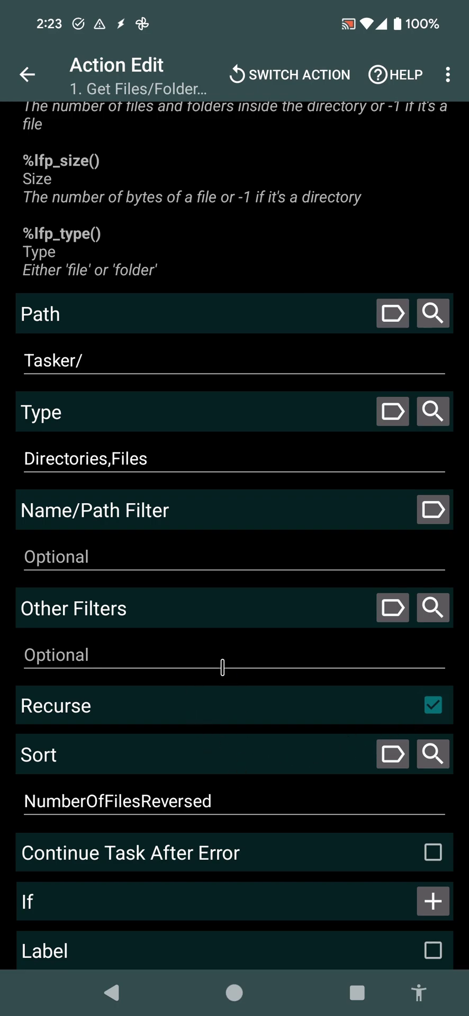
{"action": "scroll", "coordinate": [222, 667], "scroll_direction": "up", "scroll_amount": 3}
{"action": "scroll", "coordinate": [223, 666], "scroll_direction": "down", "scroll_amount": 3}
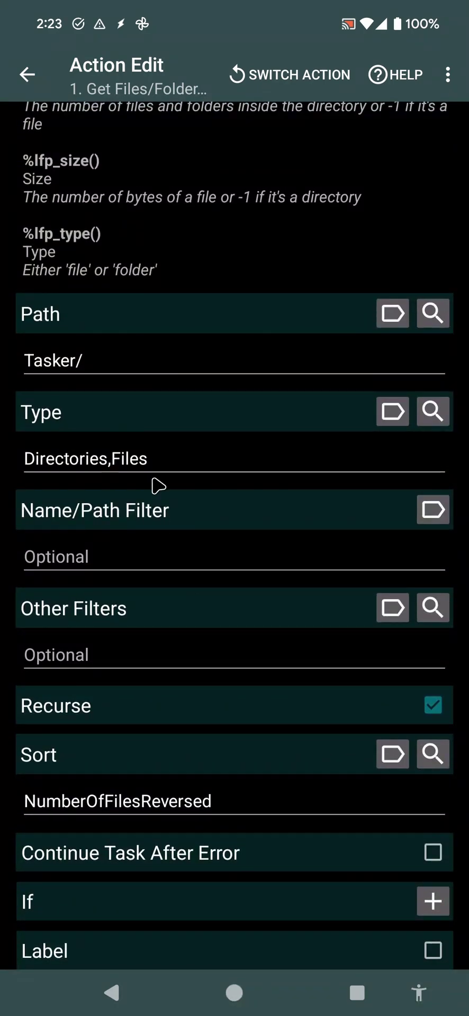
{"action": "scroll", "coordinate": [121, 239], "scroll_direction": "up", "scroll_amount": 5}
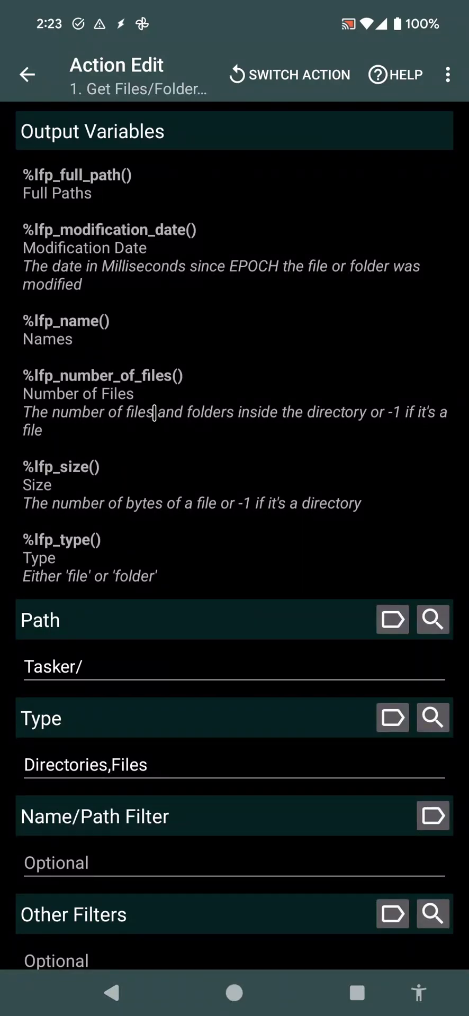